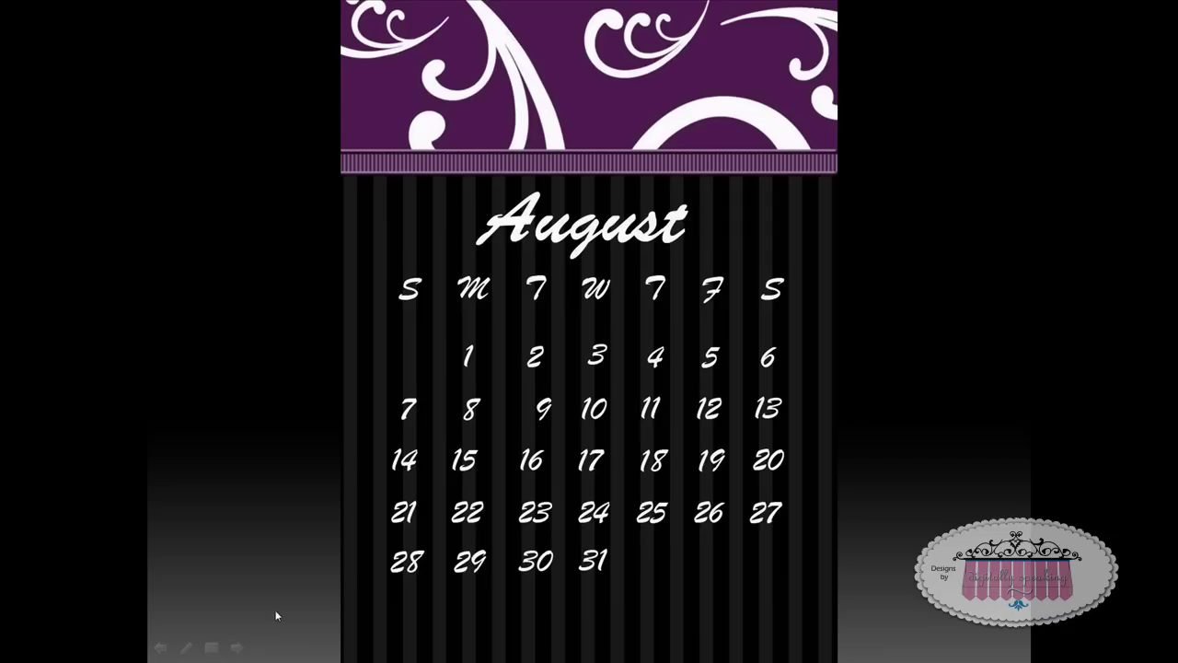
Open "Workorder - Throw Pillows, Pillow Shams.pdf" from the iPad > Work Orders folder of the Magic Briefcase in SugarSync.
{"action": "left_click", "coordinate": [237, 650]}
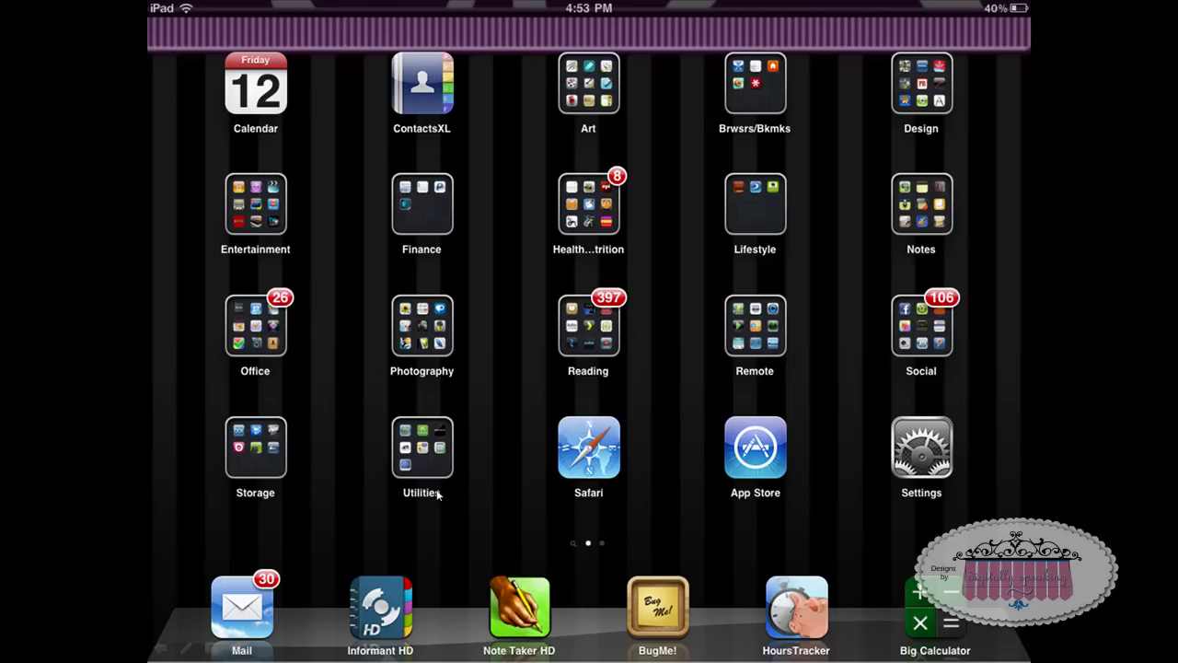
{"action": "left_click", "coordinate": [242, 450]}
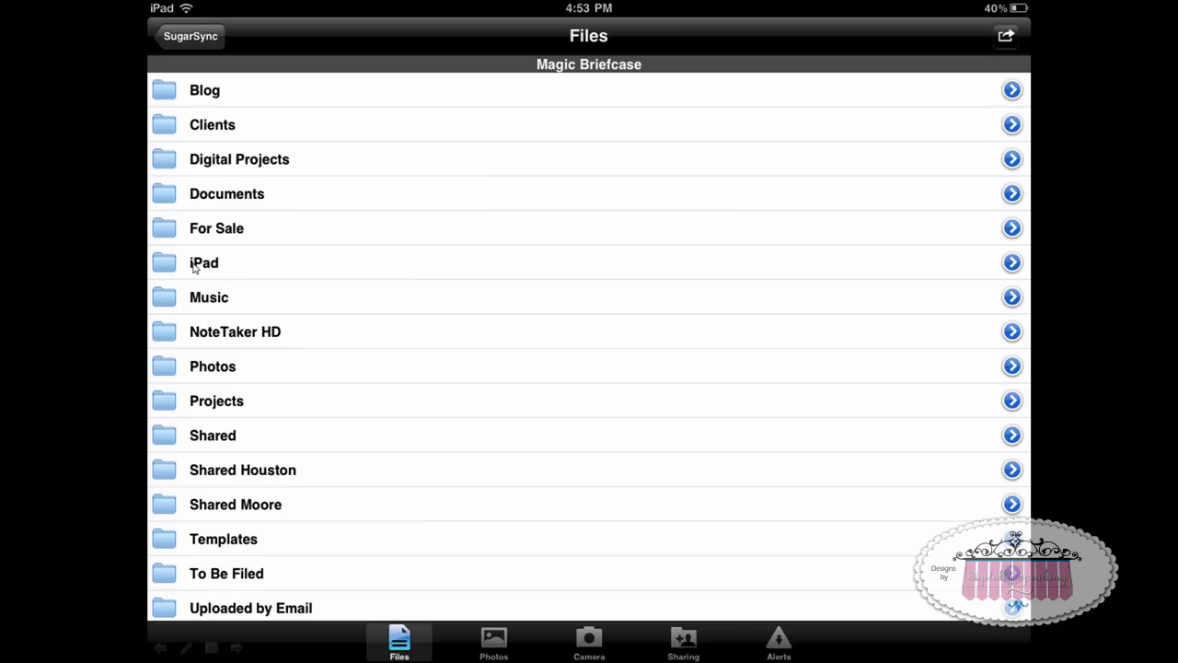
{"action": "left_click", "coordinate": [217, 267]}
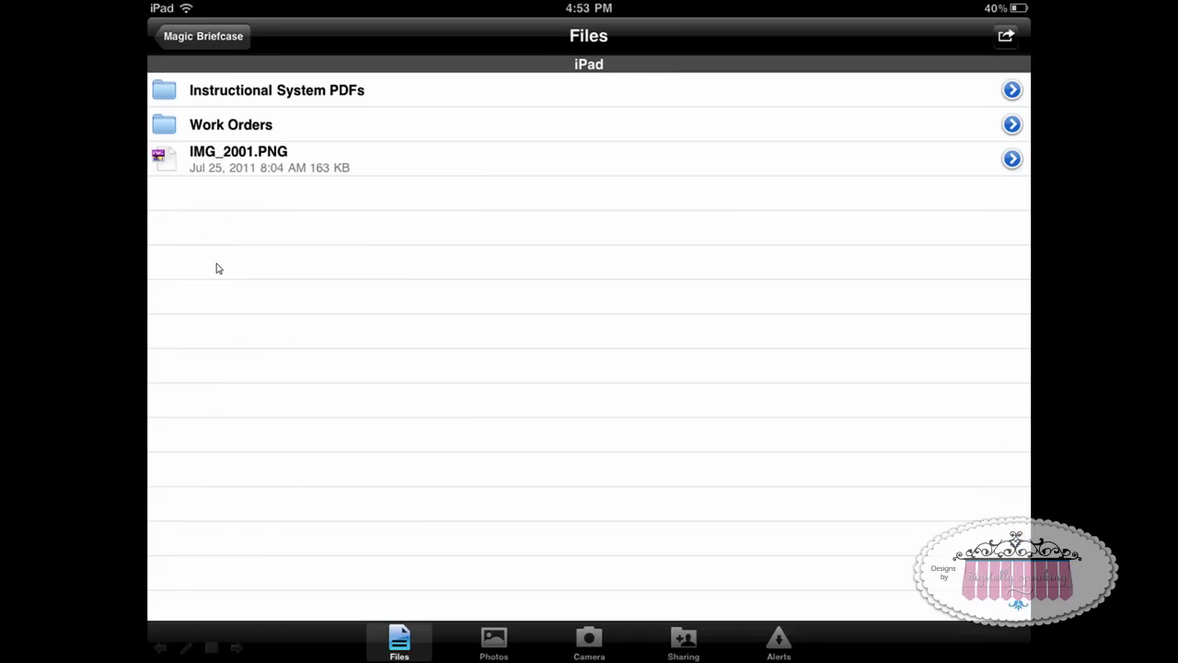
{"action": "left_click", "coordinate": [222, 125]}
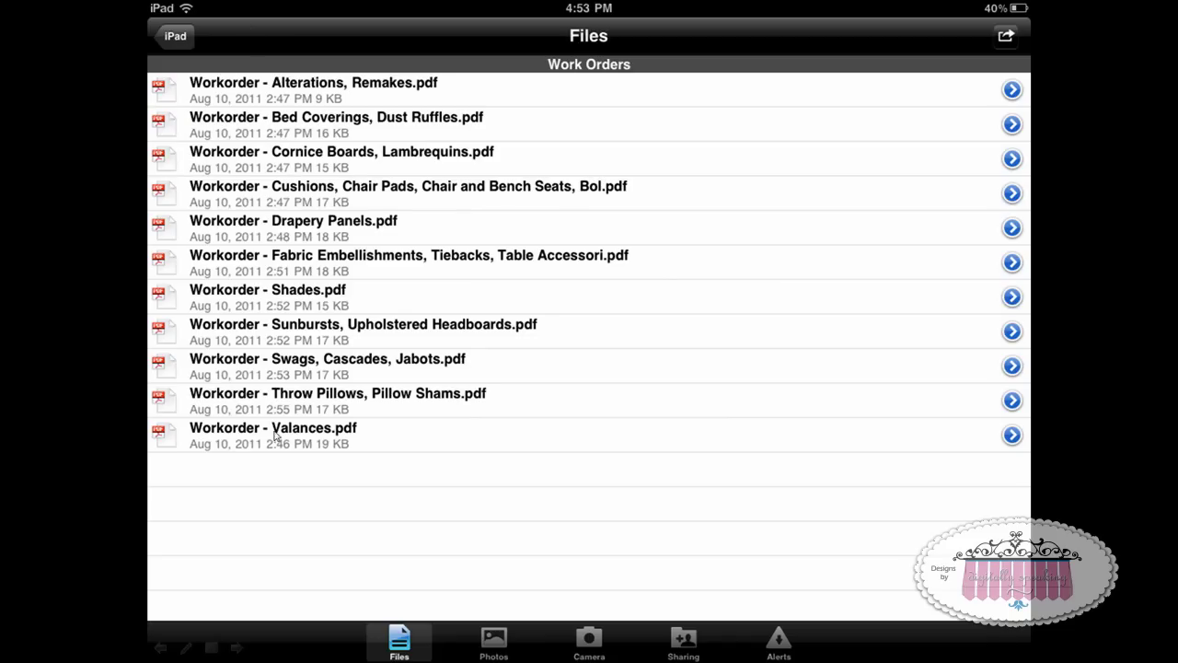
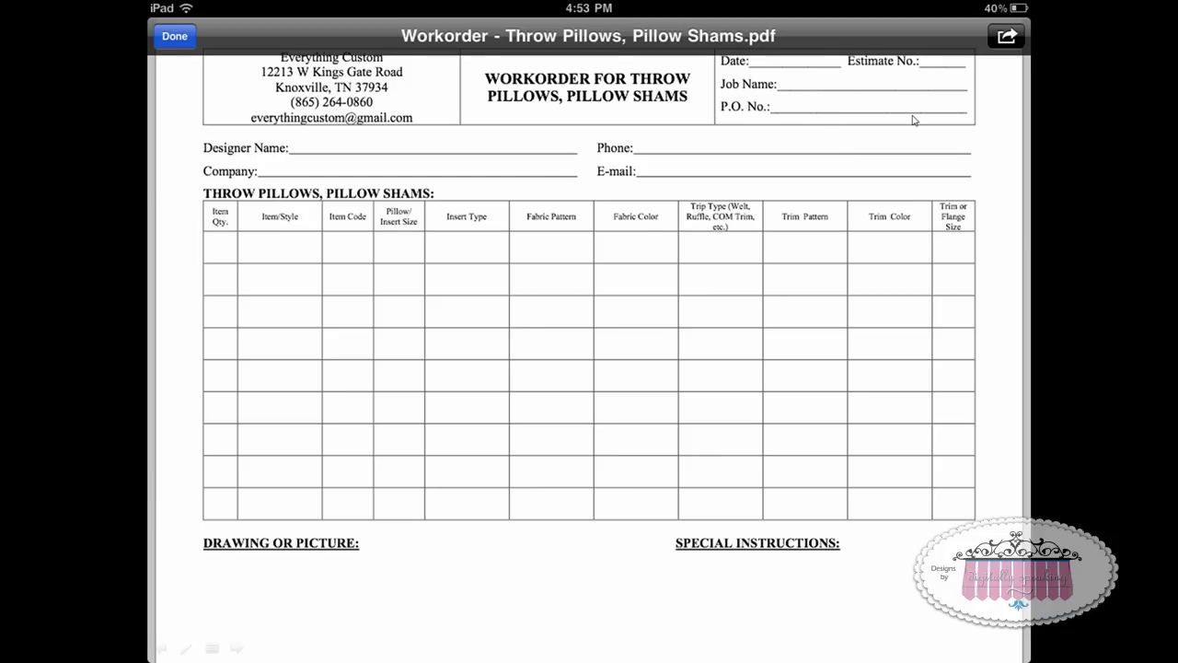
Send the work order PDF to Note Taker HD and import it as an annotation doc into the Templates folder.
{"action": "left_click", "coordinate": [1010, 38]}
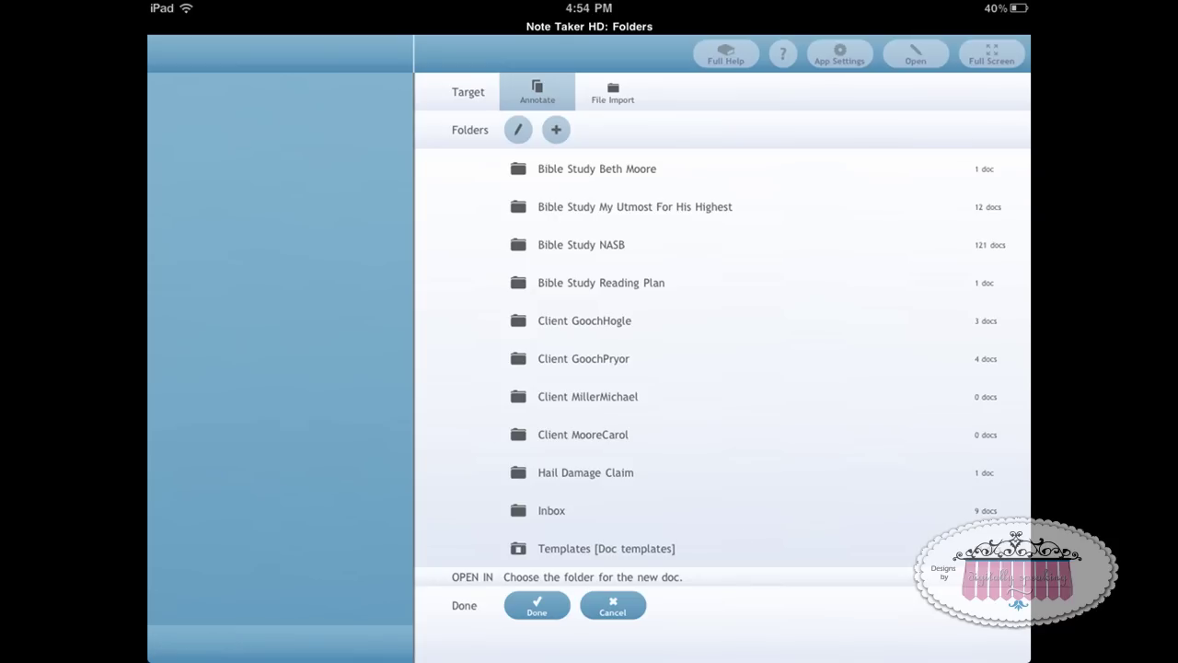
{"action": "left_click", "coordinate": [563, 552]}
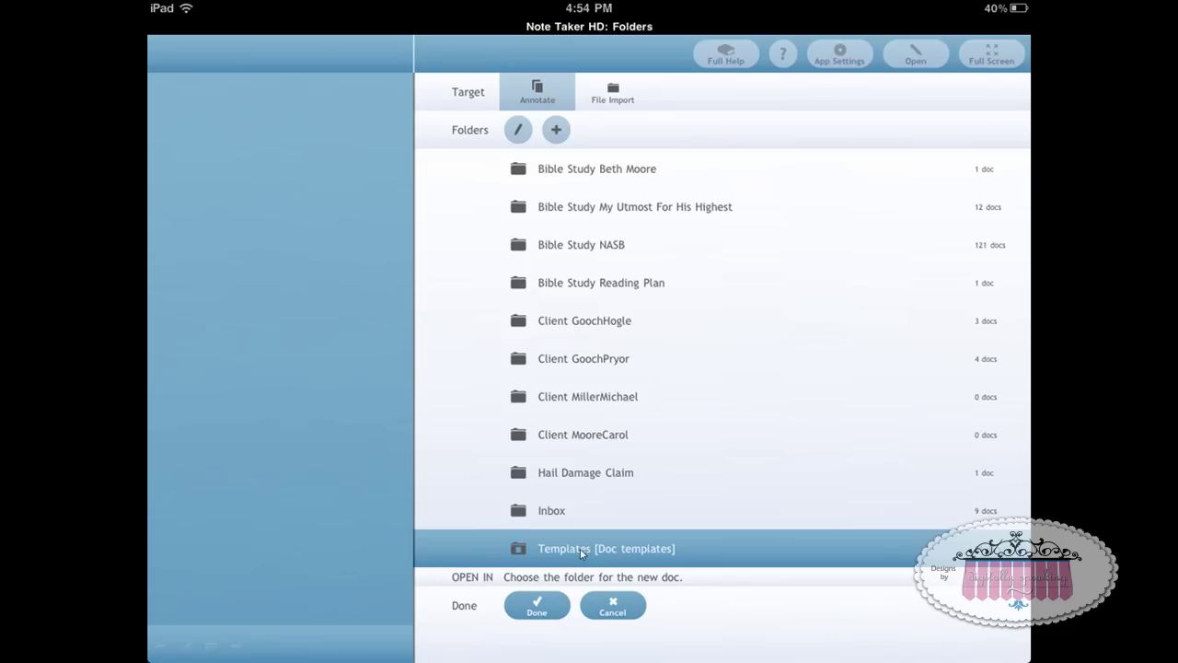
{"action": "left_click", "coordinate": [534, 612]}
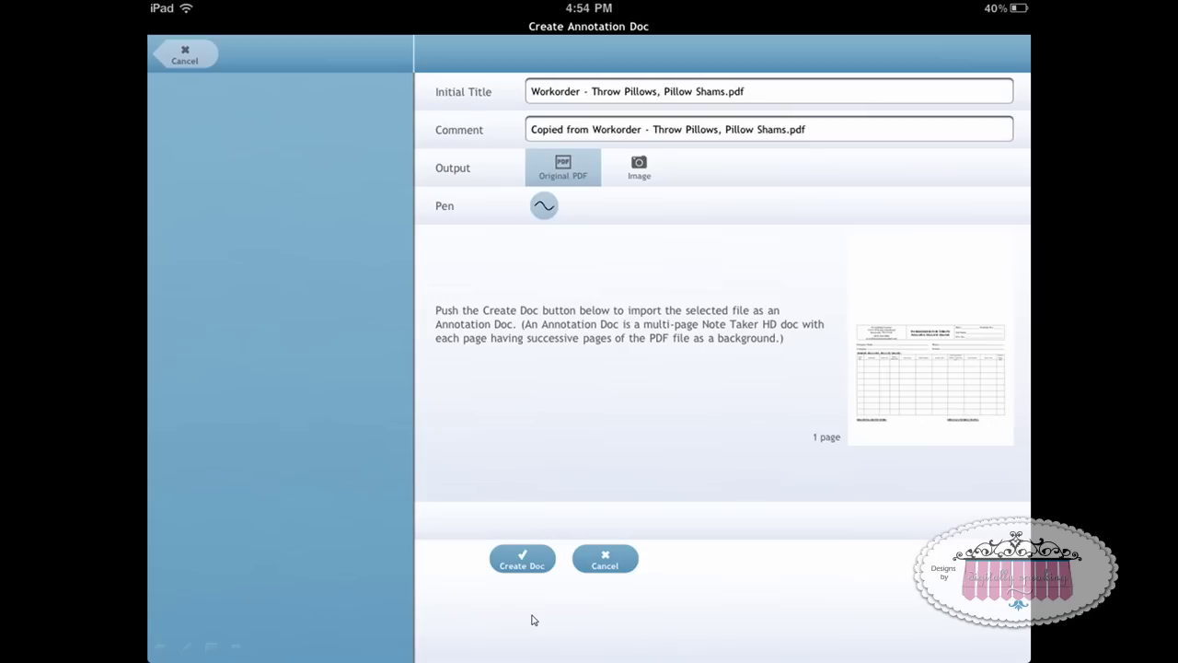
{"action": "left_click", "coordinate": [521, 559]}
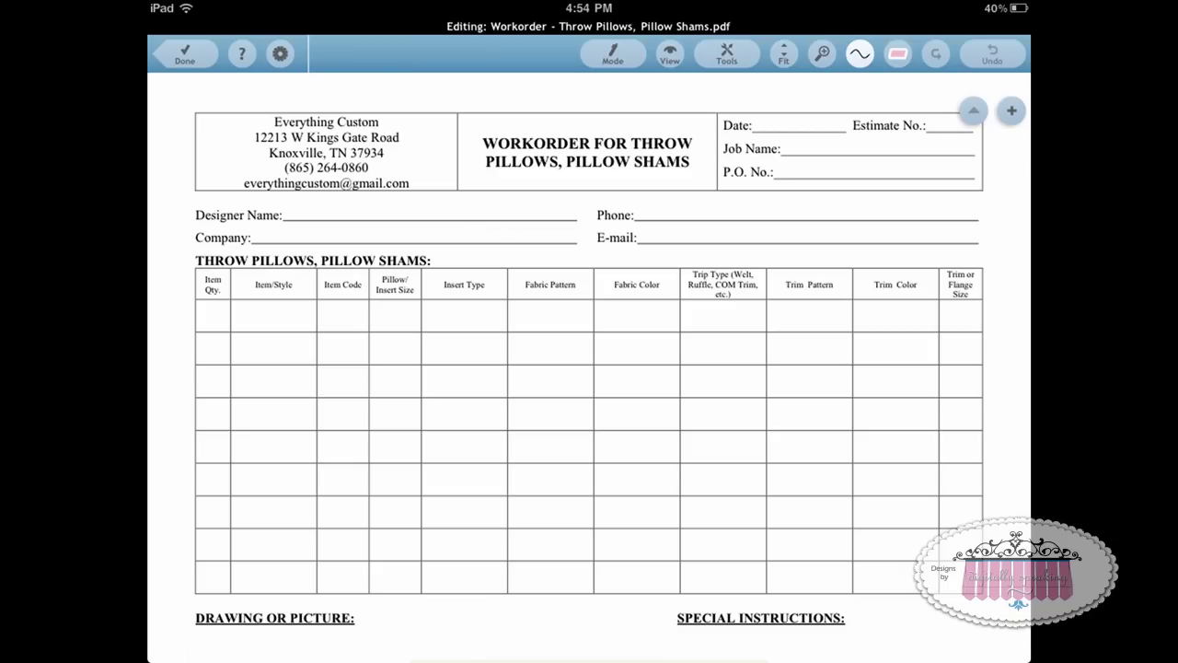
Examine the document's name field and the pen's colour and line thickness choices.
{"action": "left_click", "coordinate": [468, 30]}
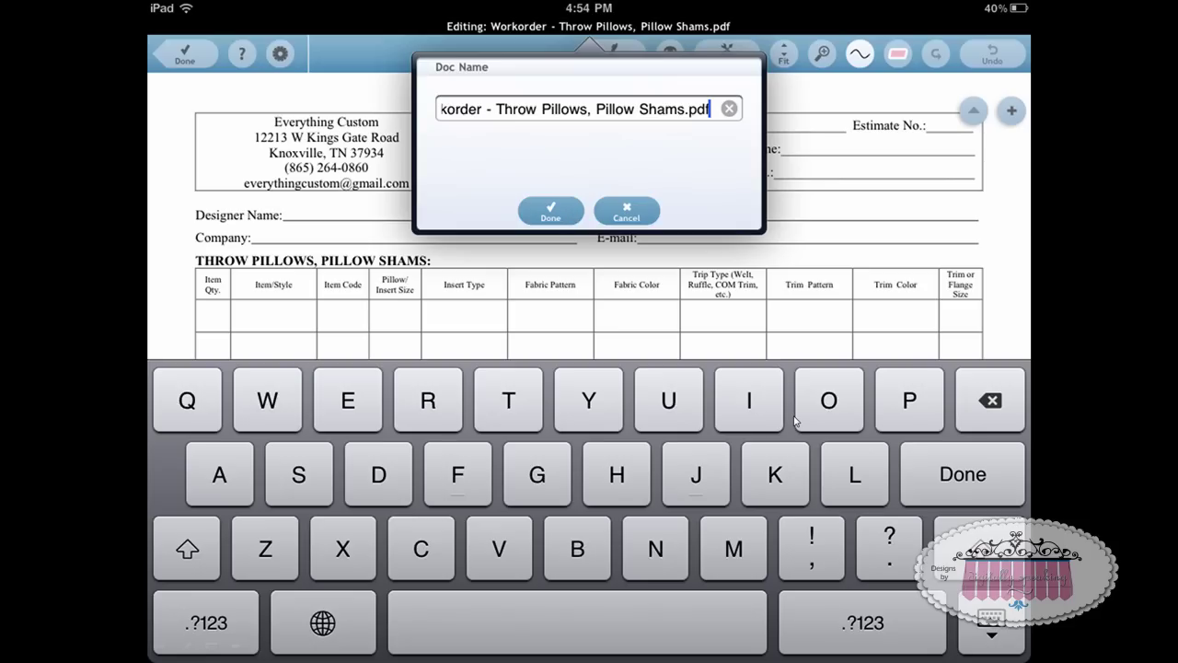
{"action": "key", "text": "Return"}
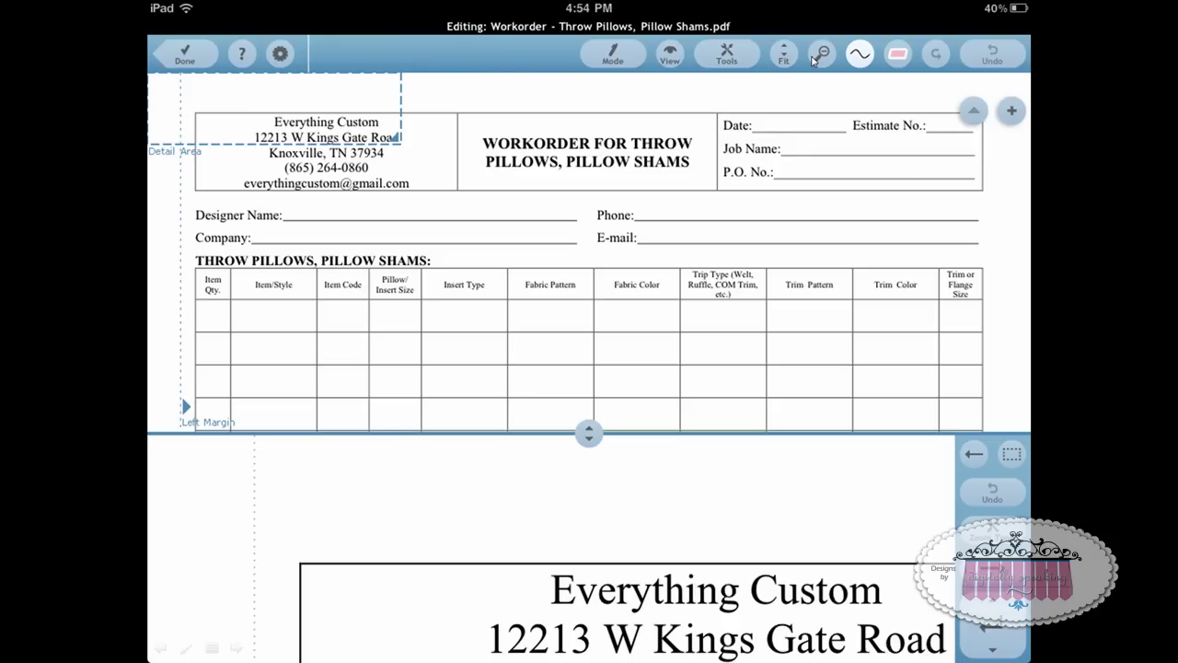
{"action": "left_click", "coordinate": [860, 53]}
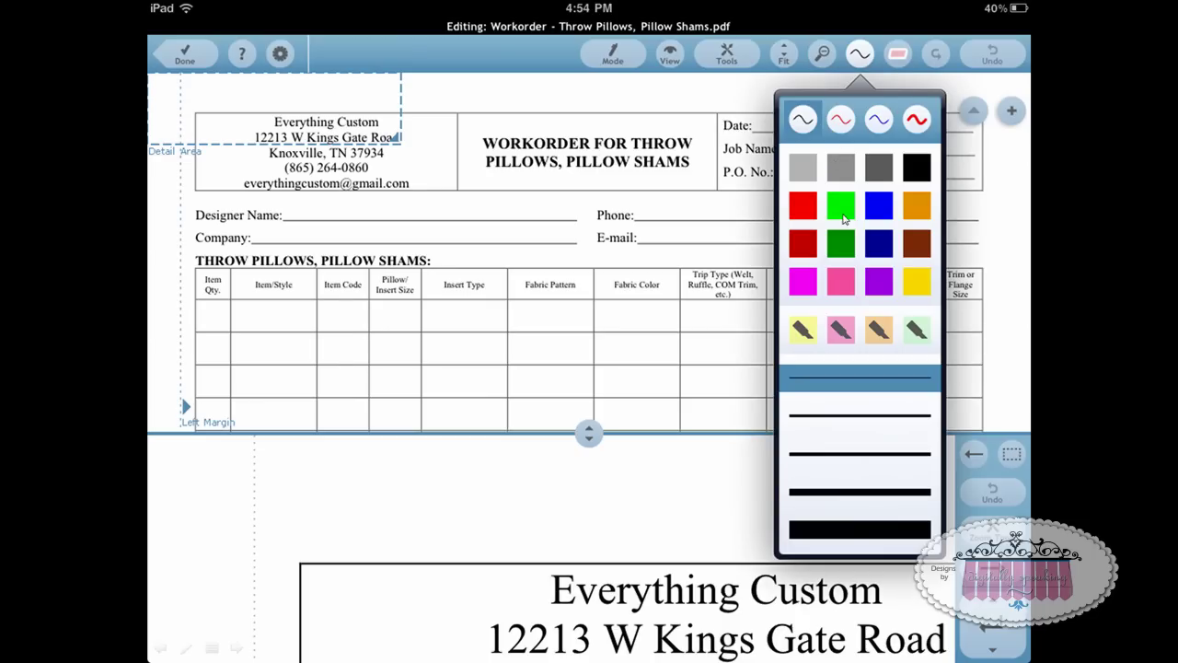
{"action": "left_click", "coordinate": [846, 235]}
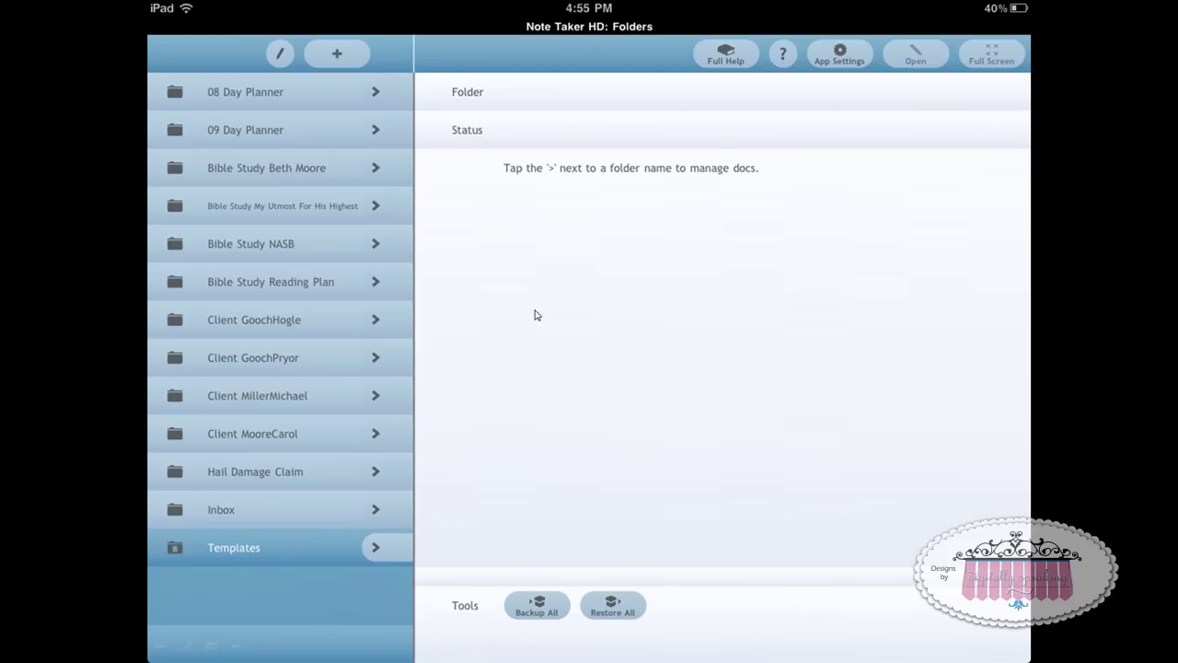
Create a new document in the first client folder from the "Workorder - Throw Pillows" template at the end of the template list.
{"action": "left_click", "coordinate": [375, 322]}
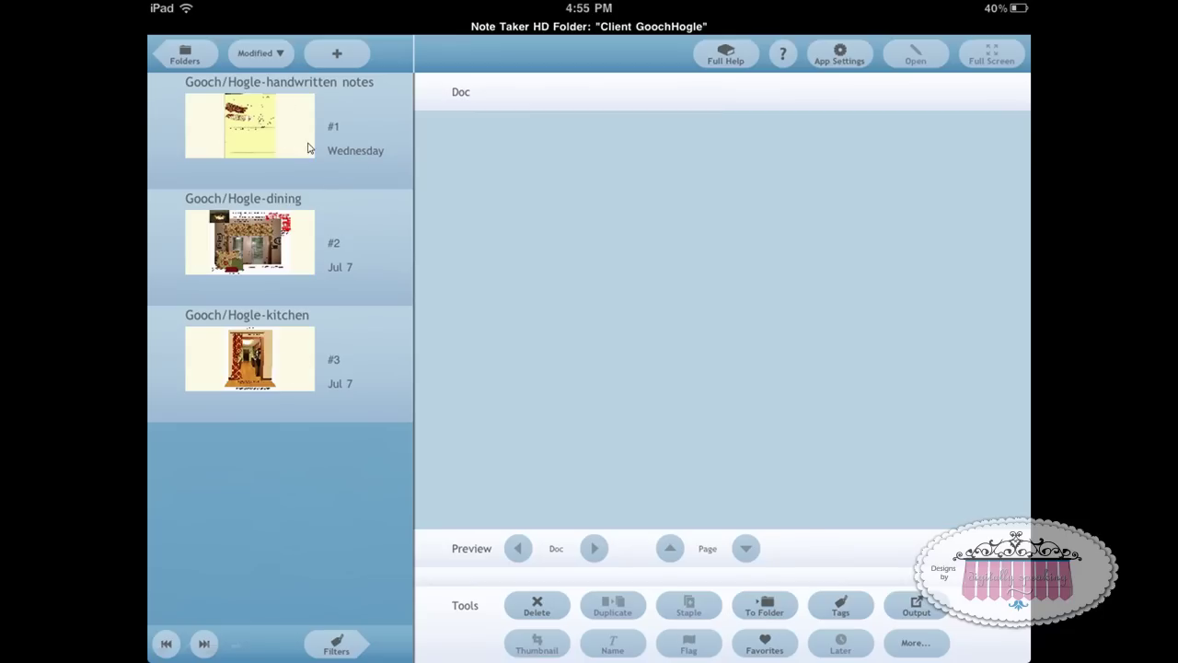
{"action": "left_click", "coordinate": [337, 57]}
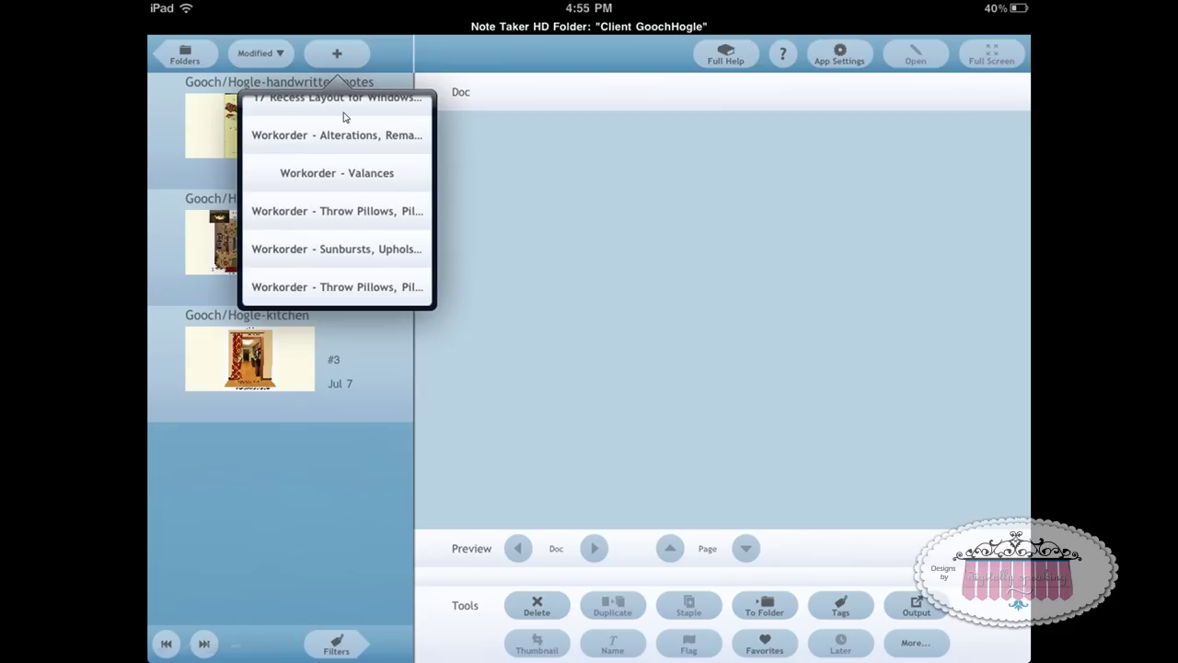
{"action": "left_click", "coordinate": [353, 293]}
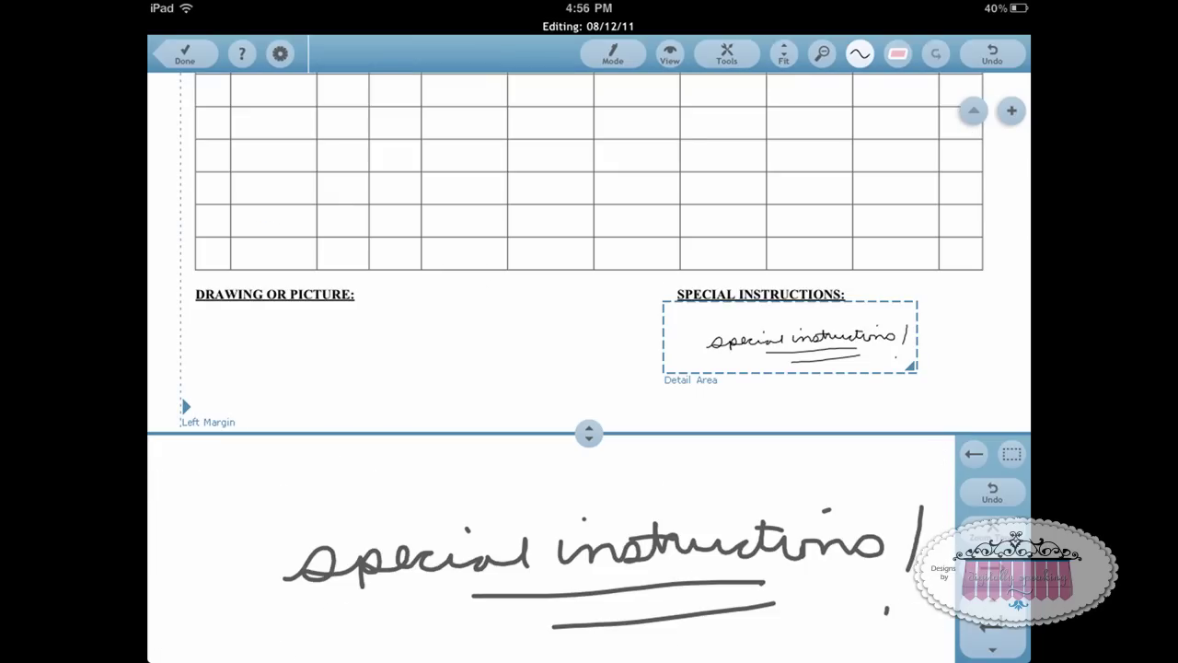
Insert the nine-square pillow image from the "JVT Pillows 441 - 813" album beside the DRAWING OR PICTURE heading.
{"action": "left_click", "coordinate": [613, 53]}
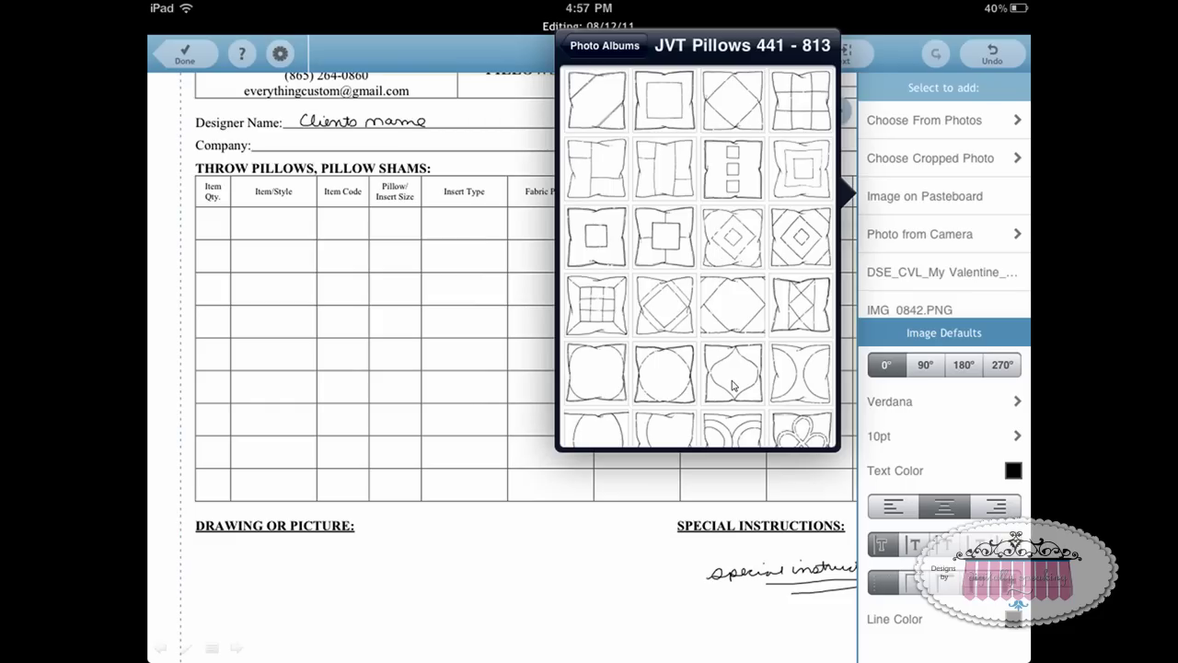
{"action": "left_click", "coordinate": [801, 99]}
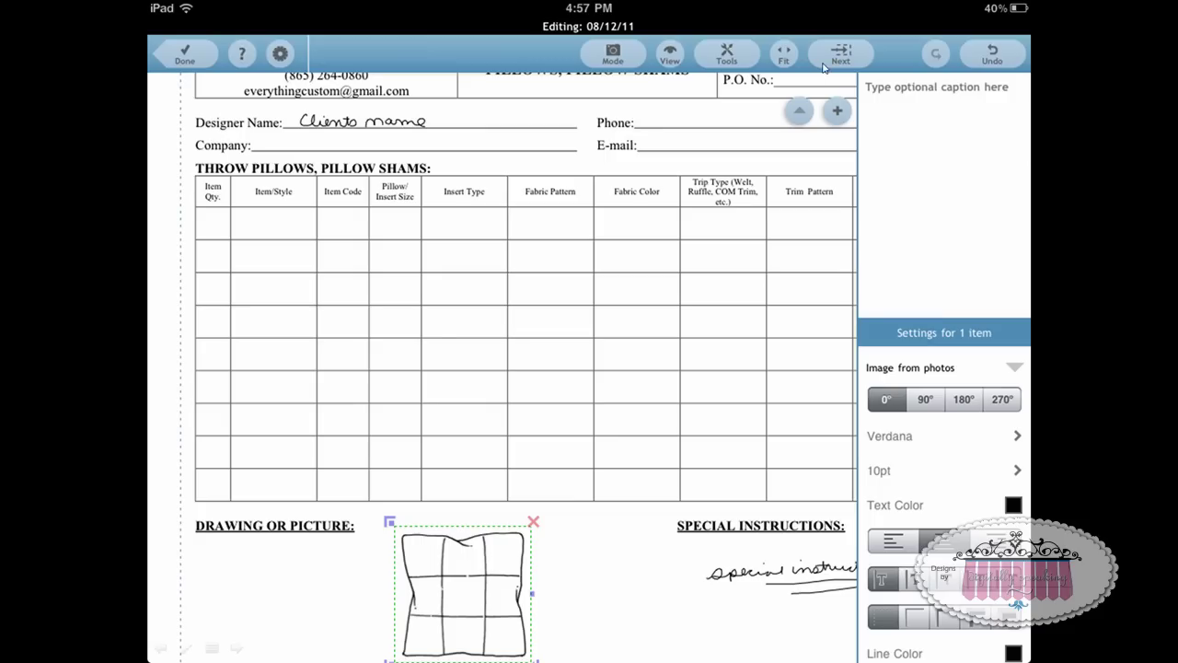
Switch the work order back to Ink mode and open the pen settings.
{"action": "left_click", "coordinate": [614, 53]}
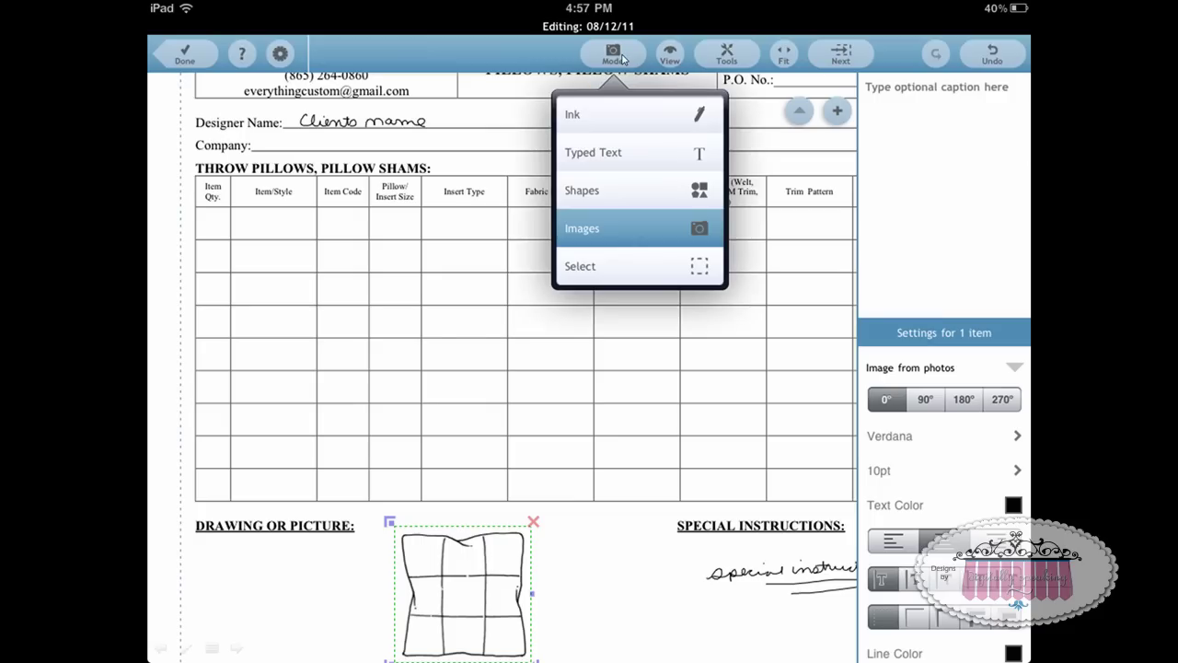
{"action": "left_click", "coordinate": [626, 115]}
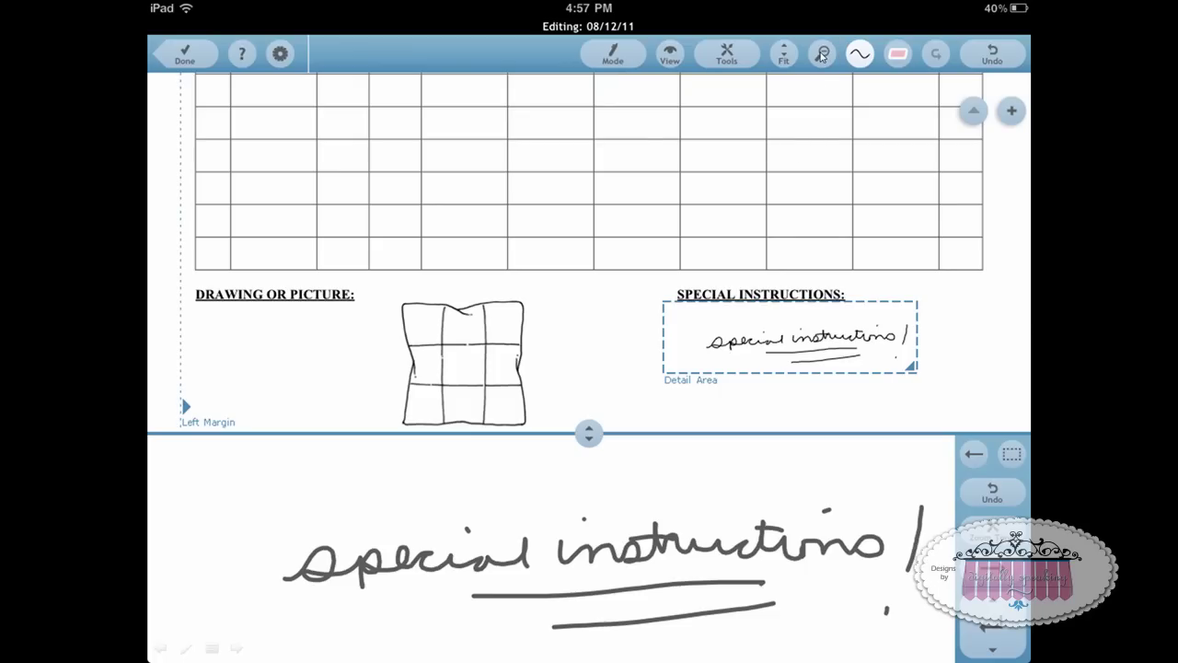
{"action": "left_click", "coordinate": [860, 54]}
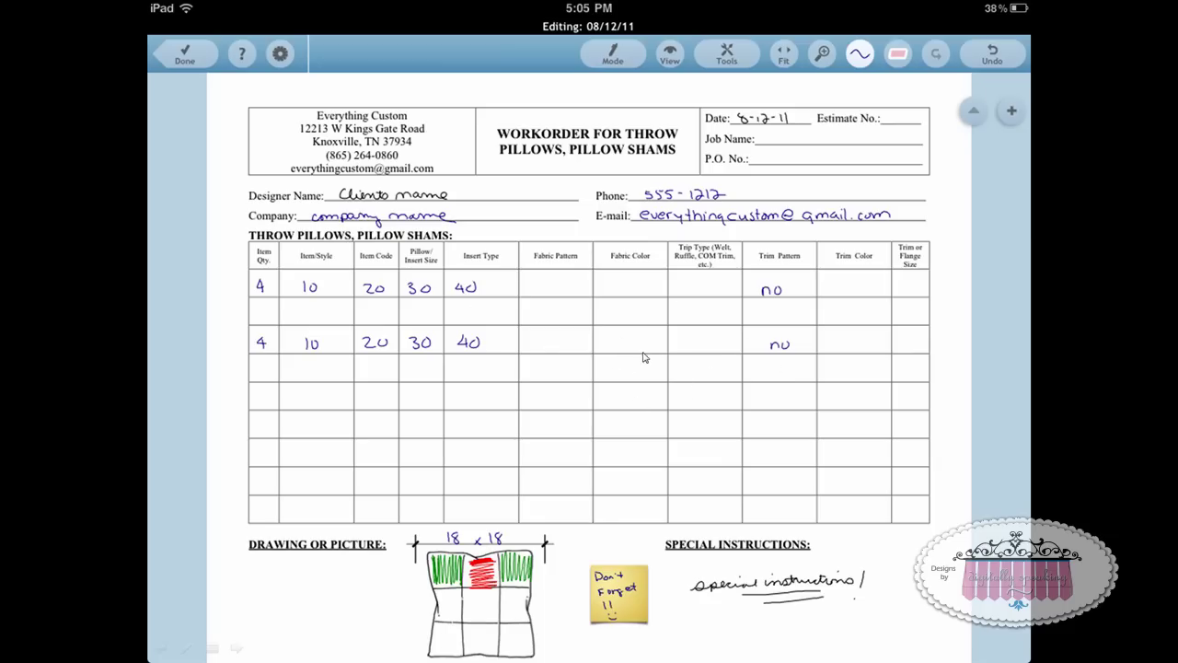
Close the work order and look through the Templates folder, previewing the stationery, sticky note, day planner and recipe templates.
{"action": "left_click", "coordinate": [186, 55]}
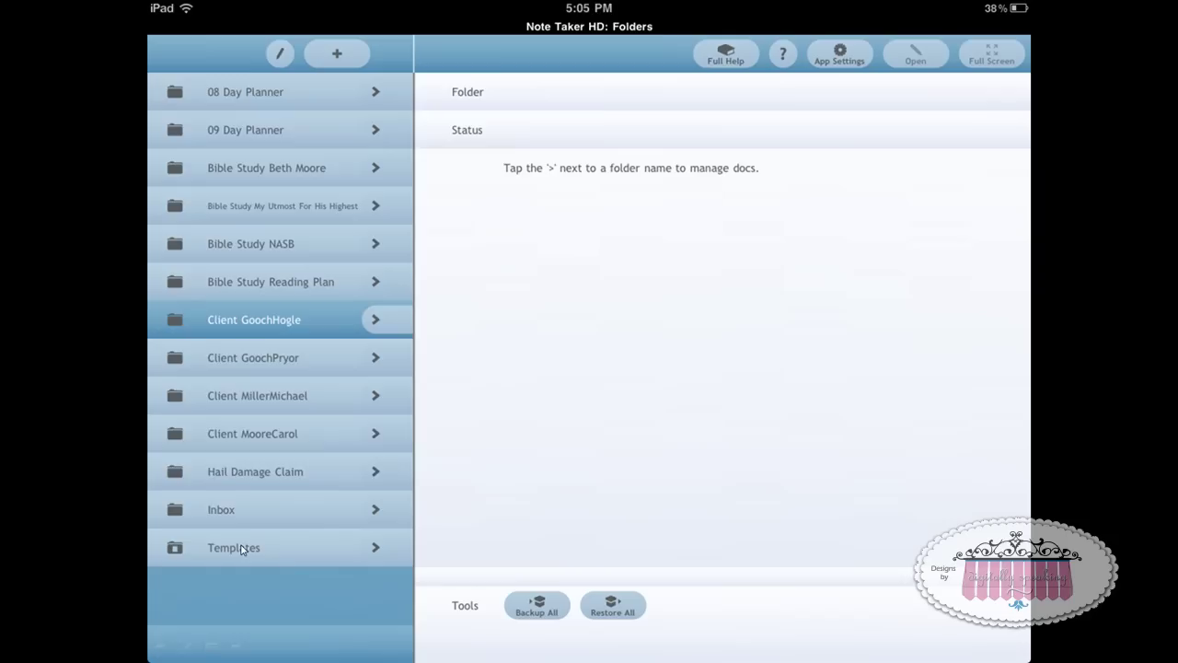
{"action": "left_click", "coordinate": [242, 550]}
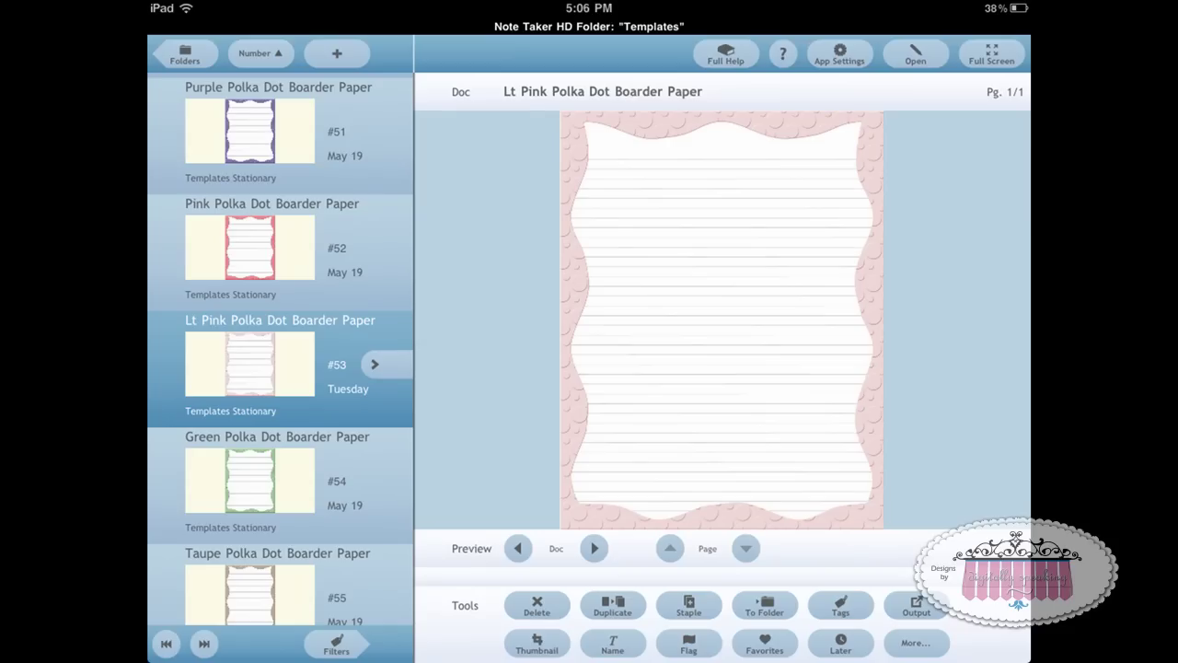
{"action": "left_click", "coordinate": [276, 129]}
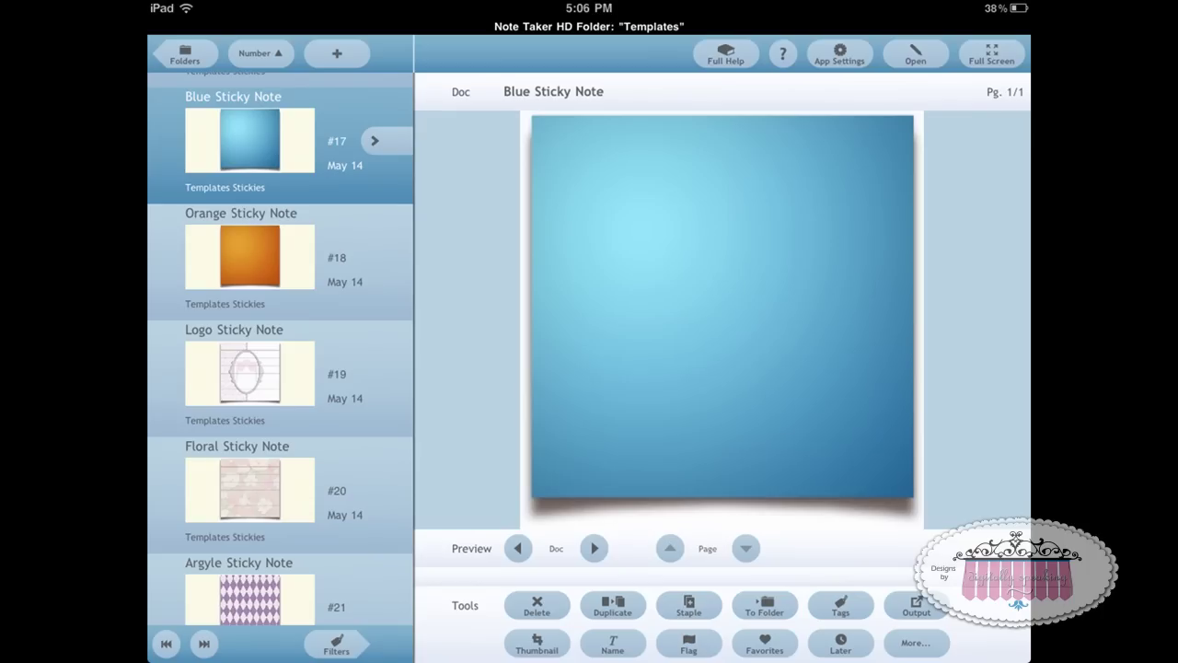
{"action": "left_click", "coordinate": [249, 322]}
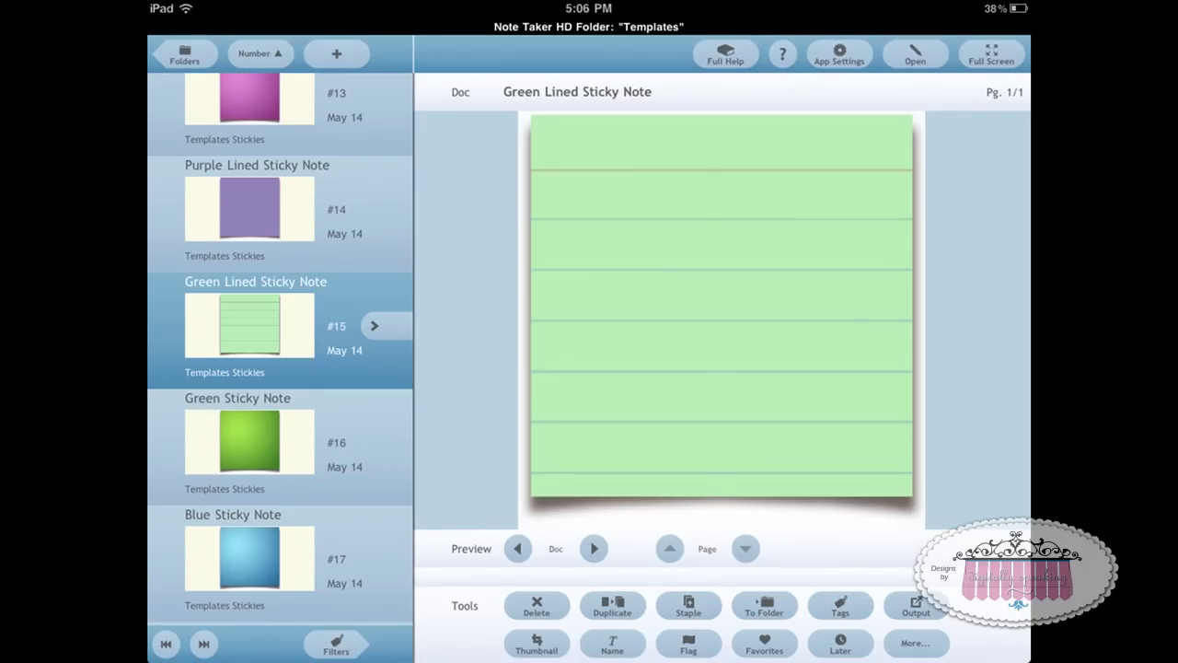
{"action": "scroll", "coordinate": [281, 349], "scroll_direction": "up", "scroll_amount": 10}
{"action": "left_click", "coordinate": [248, 200]}
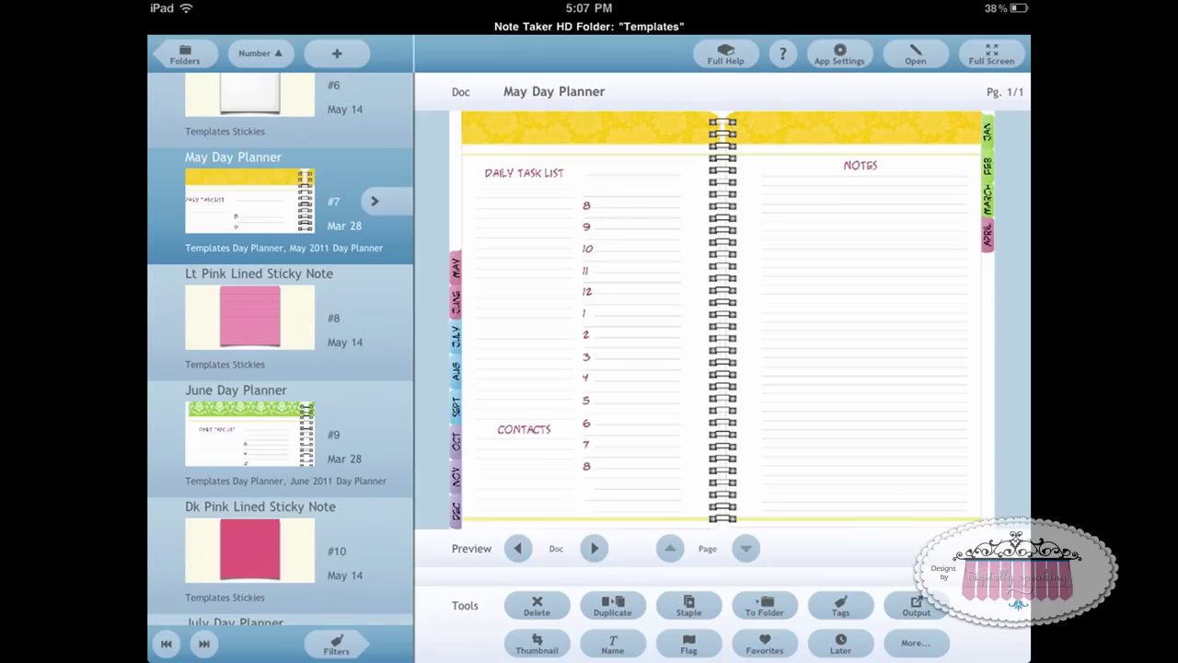
{"action": "left_click", "coordinate": [249, 433]}
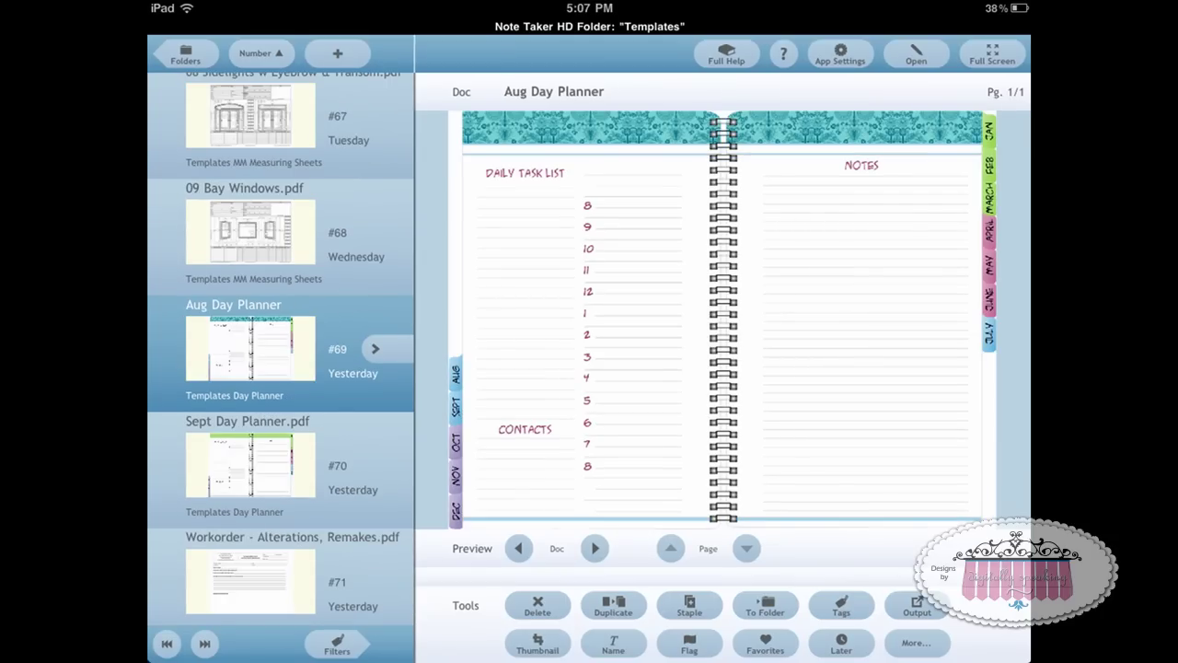
{"action": "left_click", "coordinate": [248, 465]}
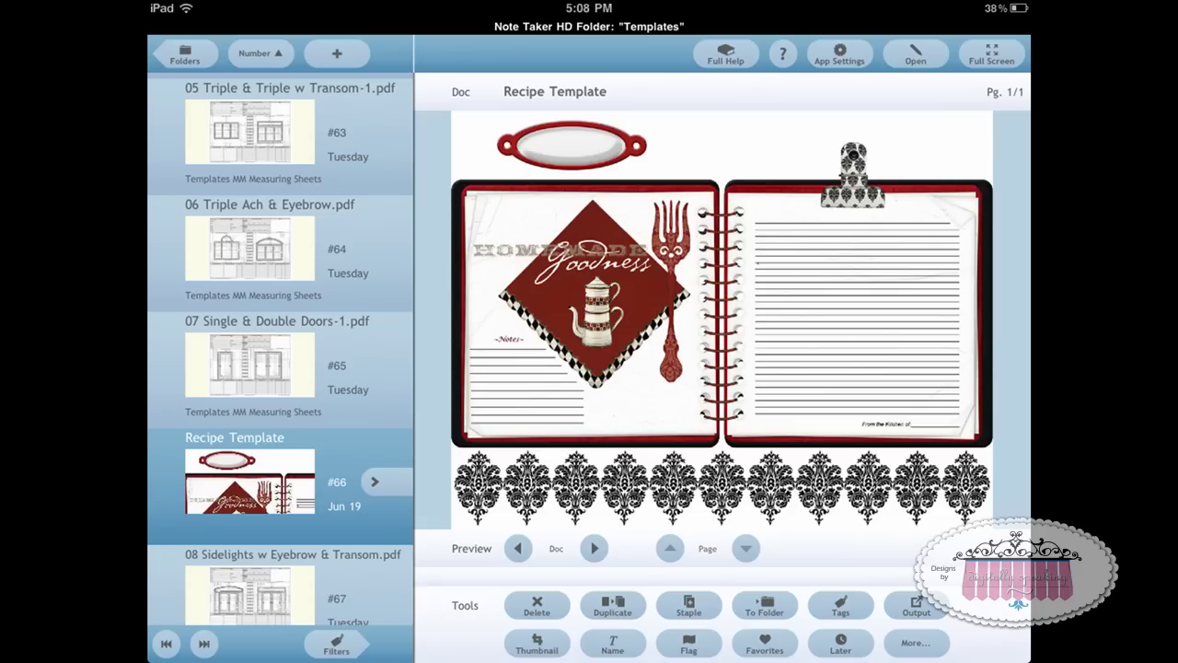
Return to the folder list and create a new folder named Recipes.
{"action": "left_click", "coordinate": [185, 54]}
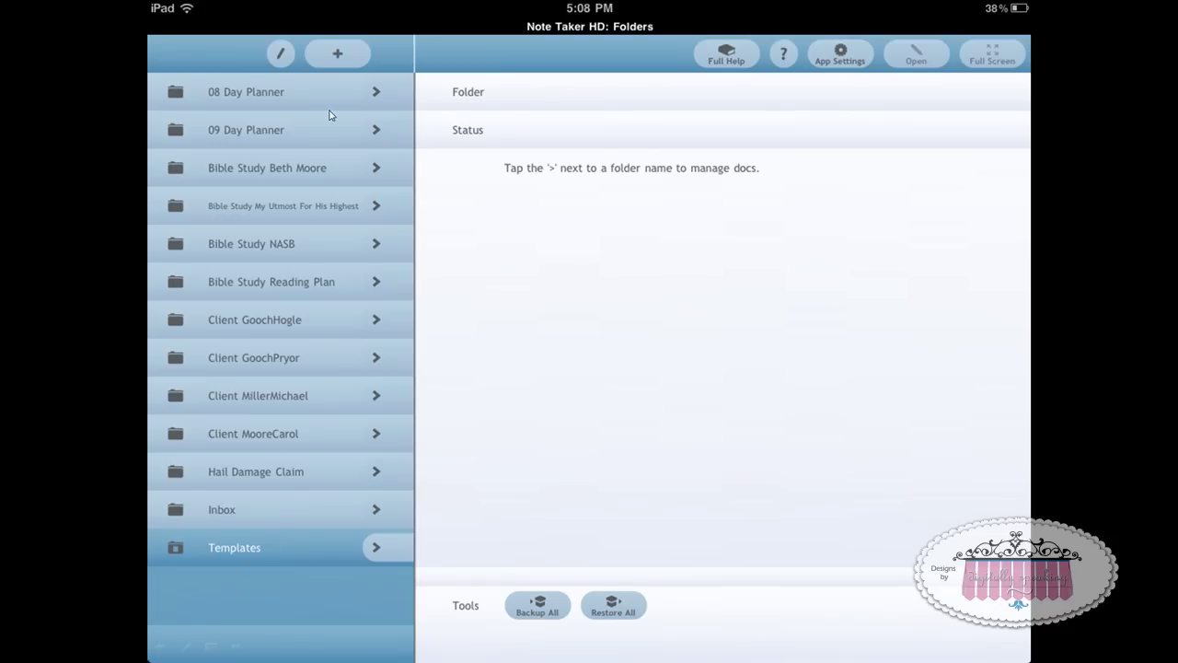
{"action": "left_click", "coordinate": [337, 55]}
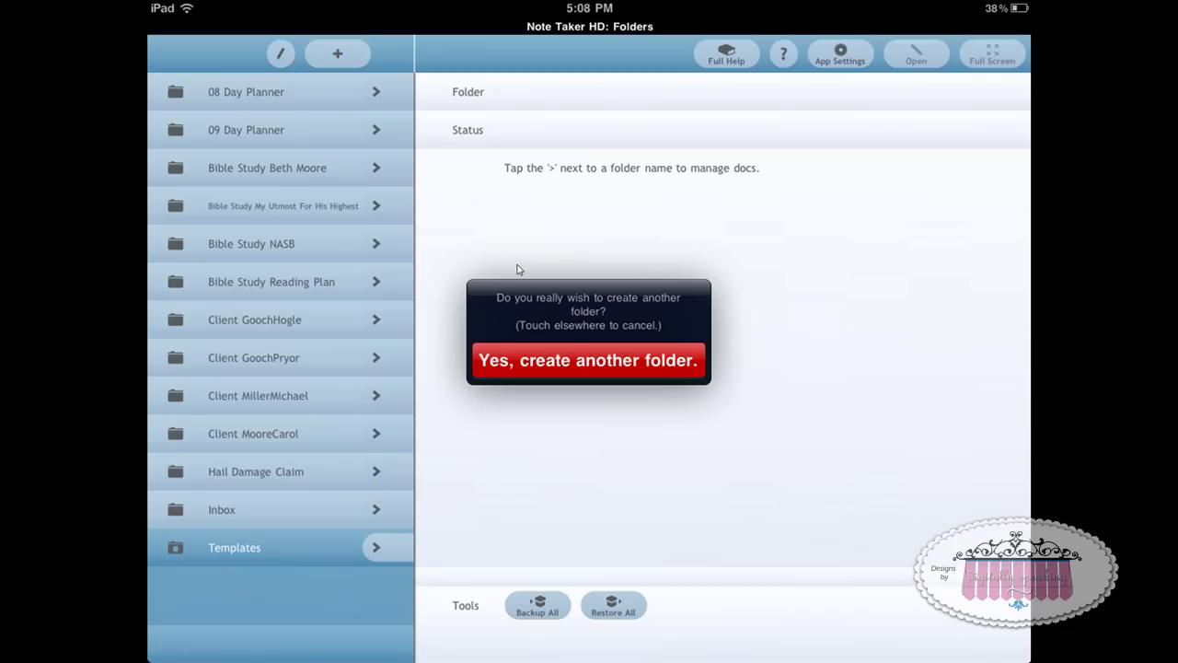
{"action": "left_click", "coordinate": [561, 361]}
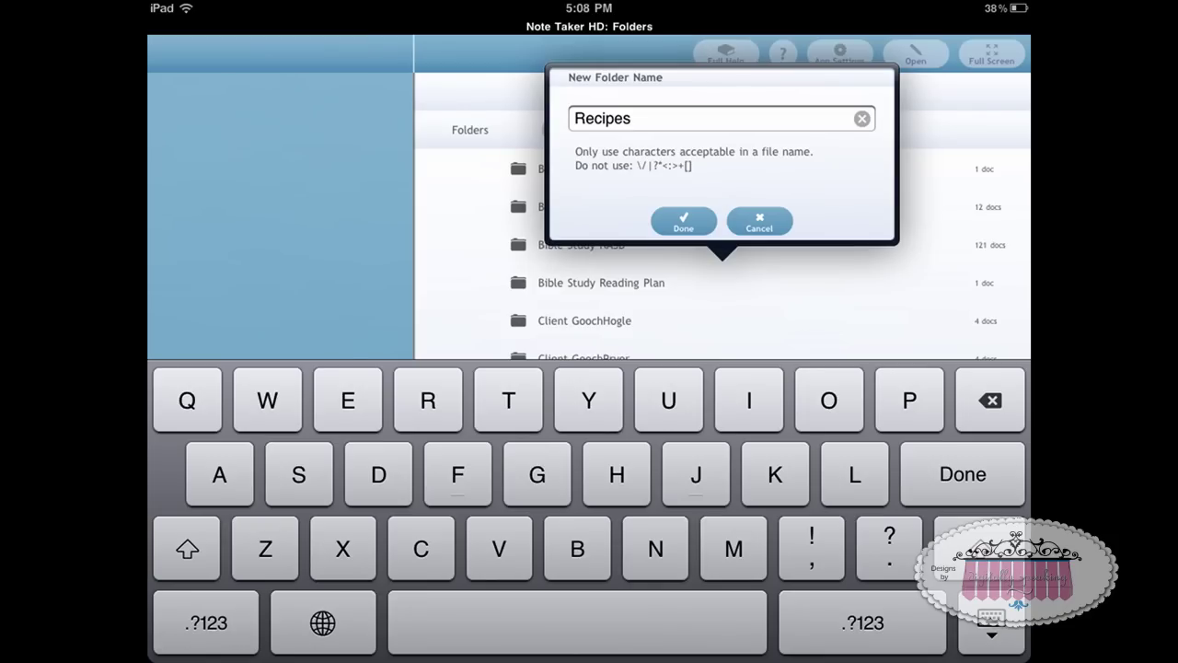
{"action": "left_click", "coordinate": [684, 223]}
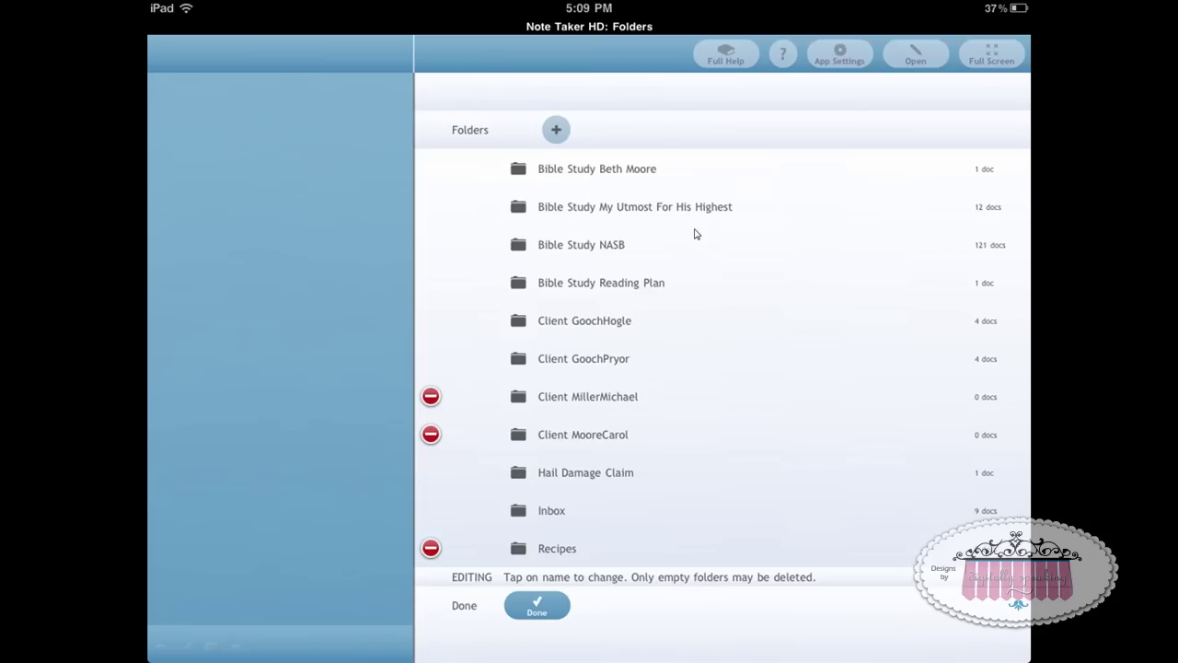
{"action": "left_click", "coordinate": [531, 608]}
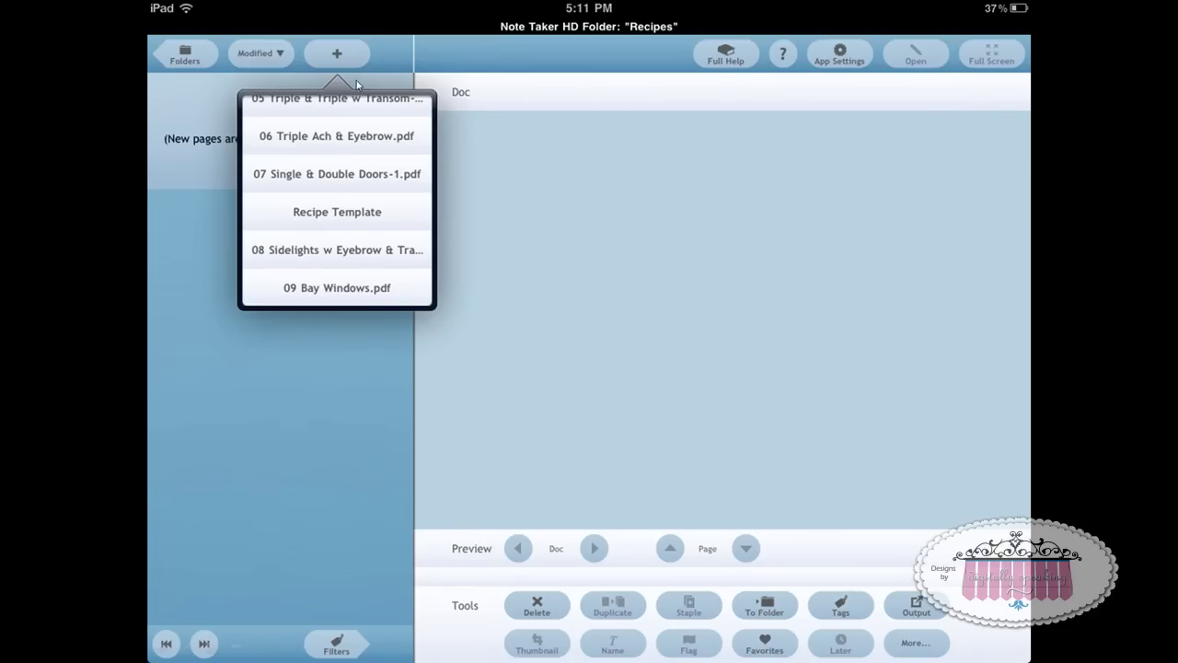
Create a document from the Recipe Template and handwrite red notes on its lined page, ending the "there is nothing tastes better" line with "!!".
{"action": "left_click", "coordinate": [337, 212]}
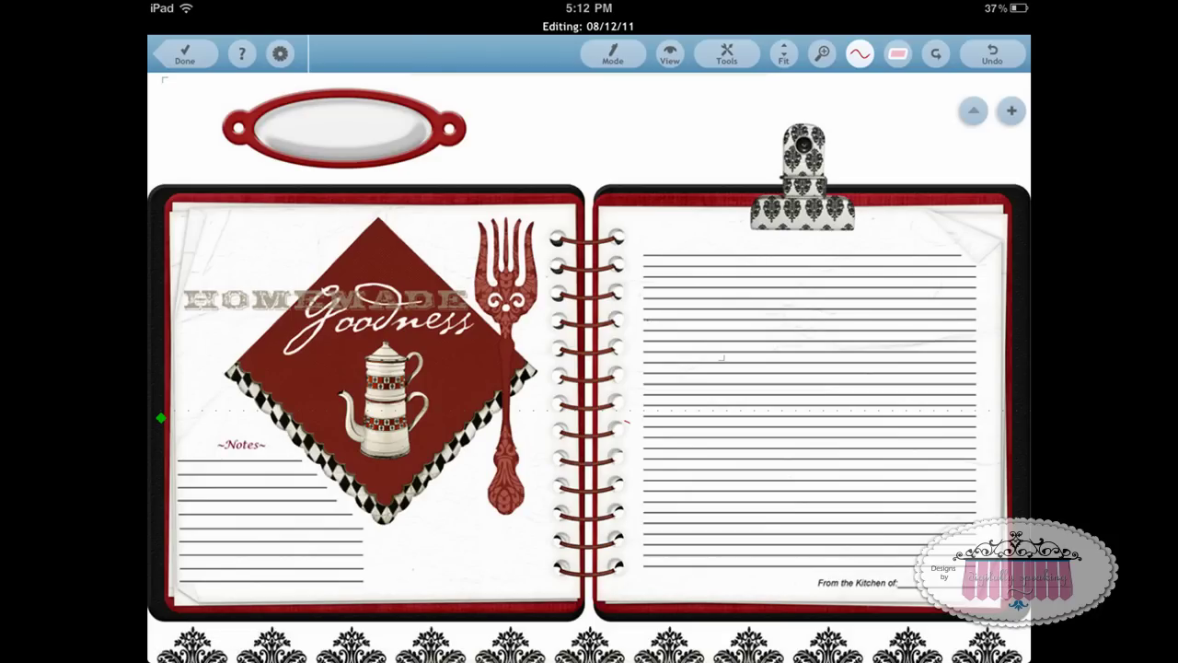
{"action": "left_click", "coordinate": [612, 53]}
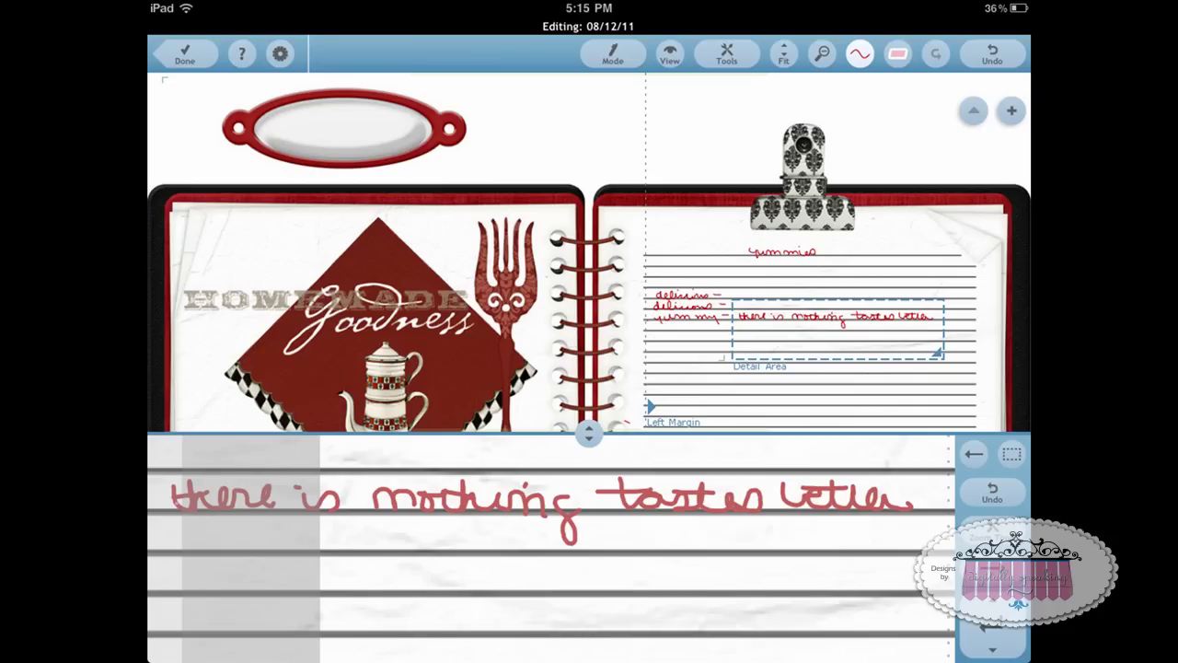
{"action": "left_click_drag", "start_coordinate": [928, 474], "coordinate": [925, 502]}
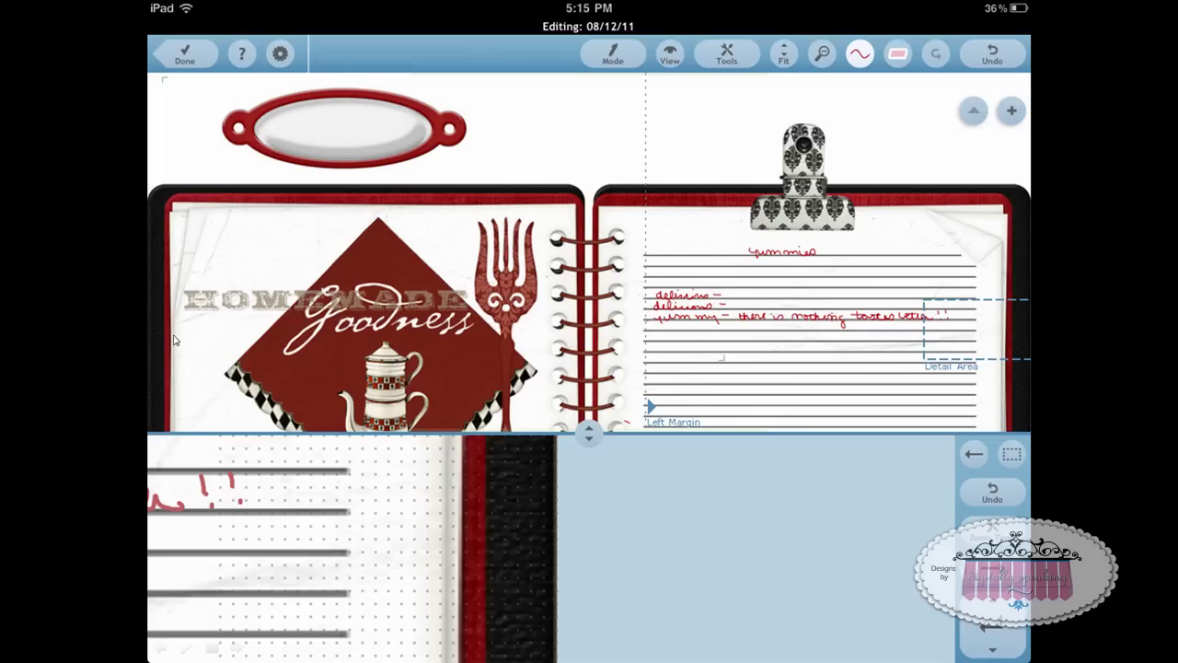
{"action": "left_click", "coordinate": [722, 384]}
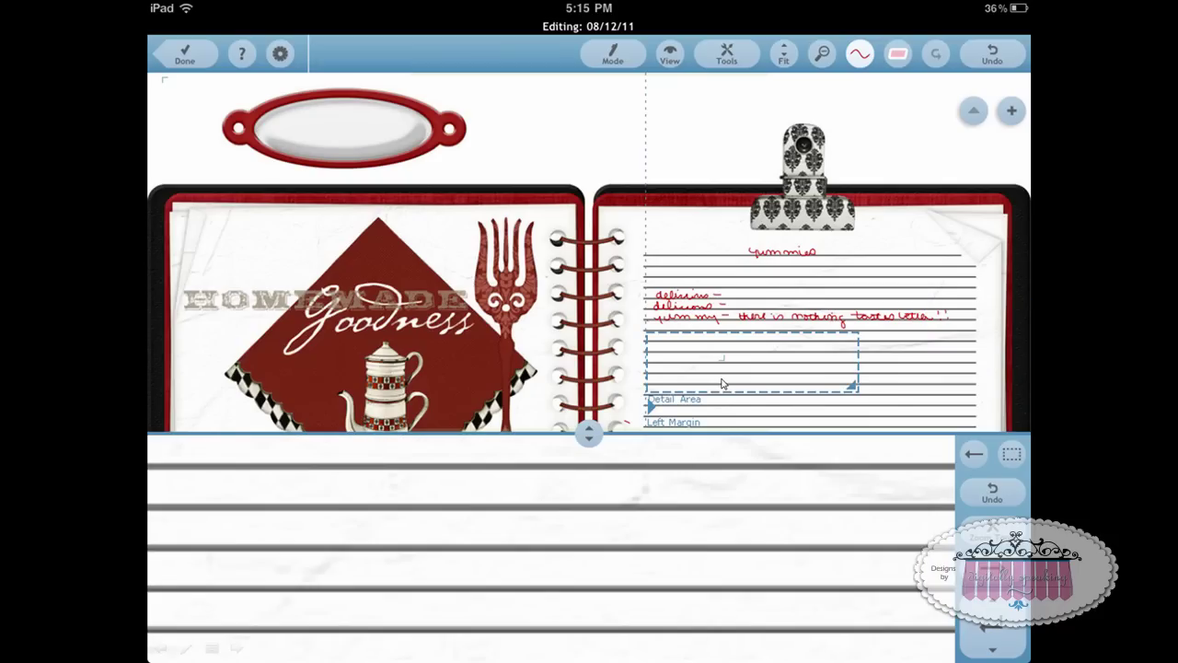